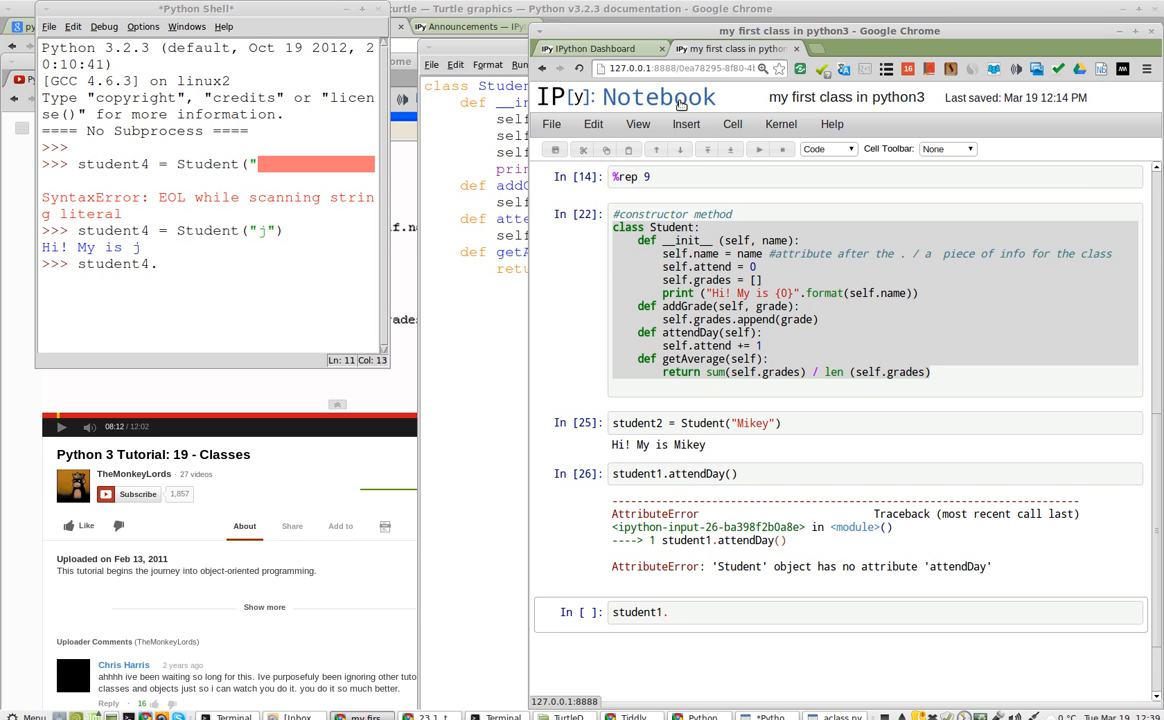
Re-run the Student class, then recreate student2 named Mikeasdfdsfy so its greeting prints that name
{"action": "left_click", "coordinate": [940, 372]}
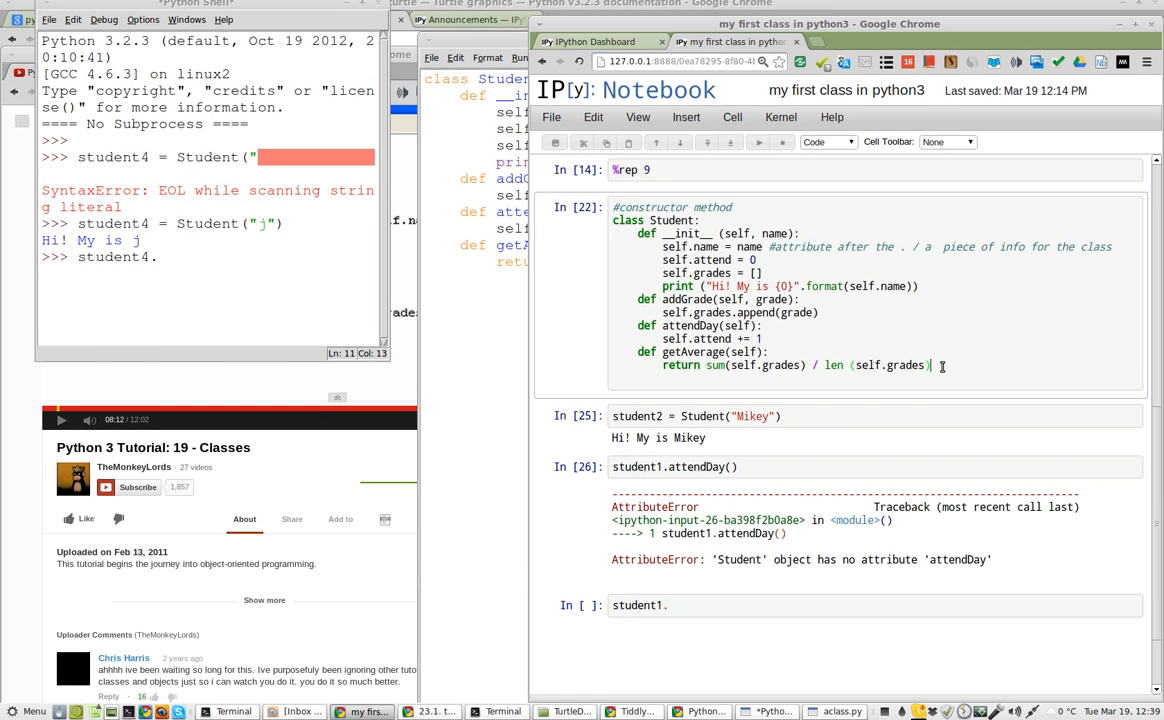
{"action": "key", "text": "shift+Return"}
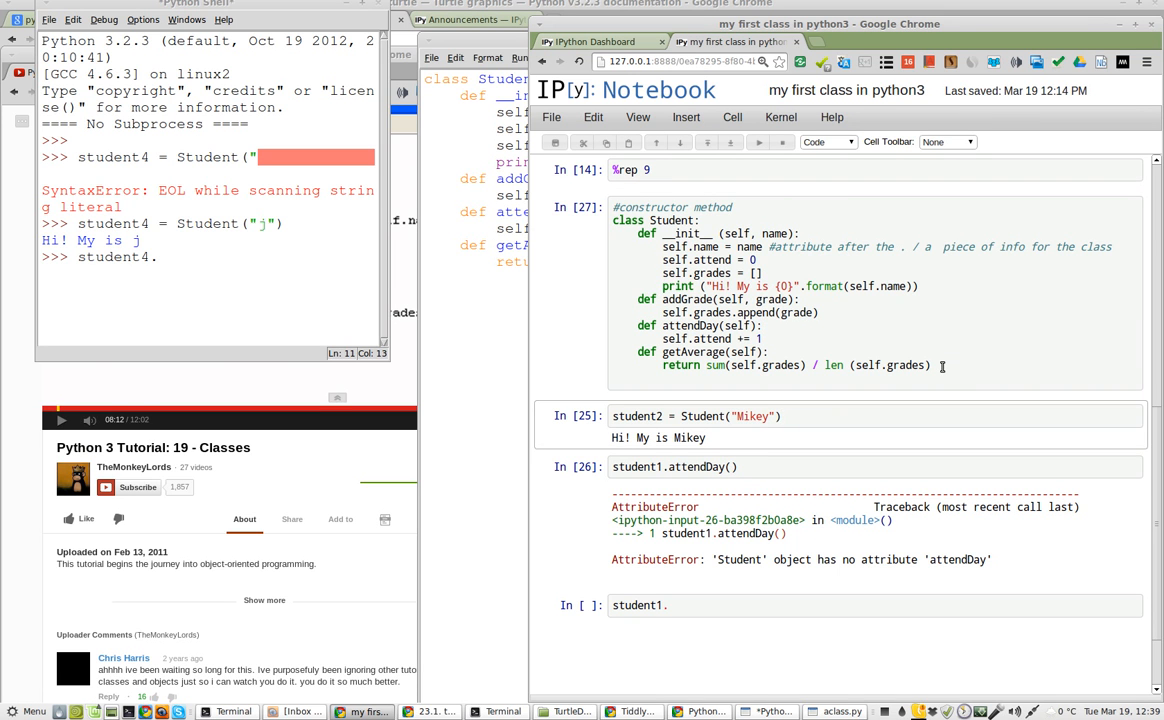
{"action": "key", "text": "ctrl+Return"}
{"action": "type", "text": "asdfdsf"}
{"action": "key", "text": "shift+Return"}
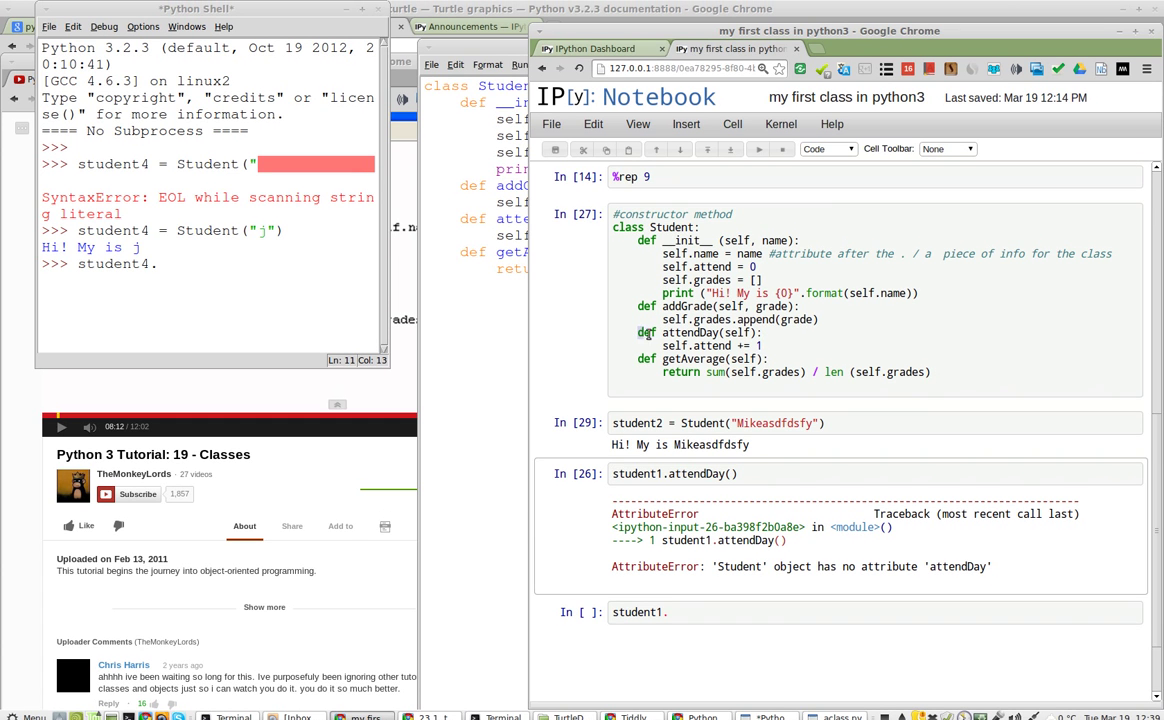
Retype the call via student1. completions and run student1.attendDay without parentheses
{"action": "left_click_drag", "start_coordinate": [637, 333], "coordinate": [785, 335]}
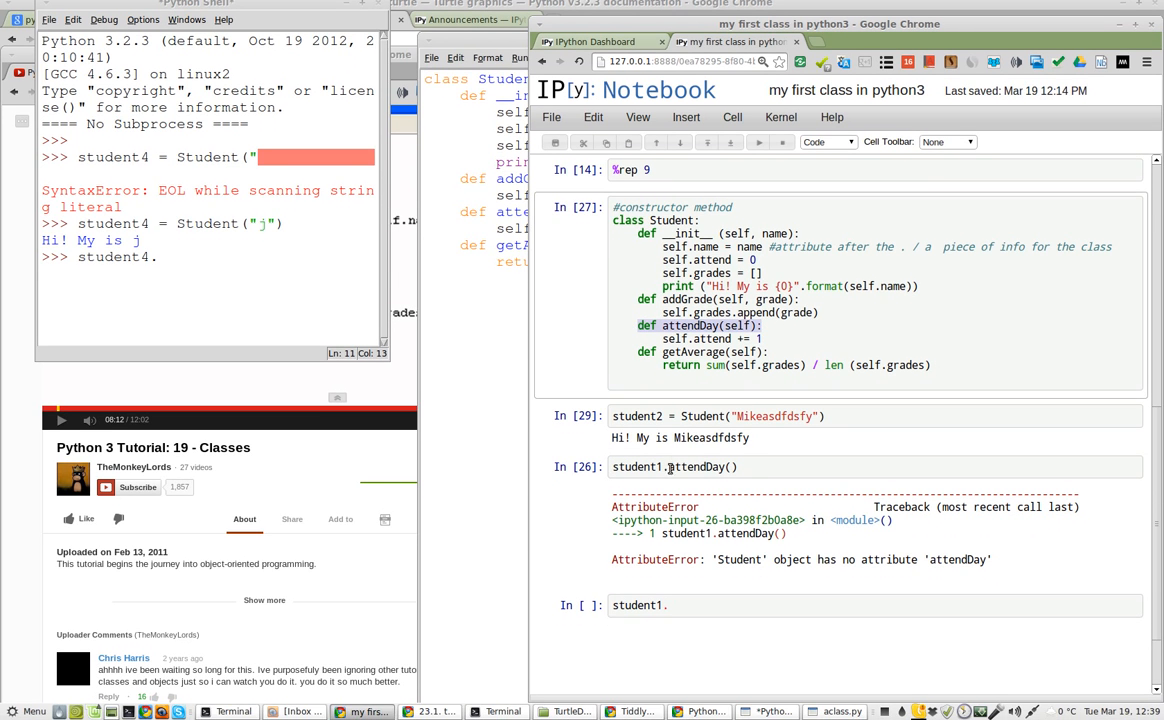
{"action": "left_click", "coordinate": [668, 467]}
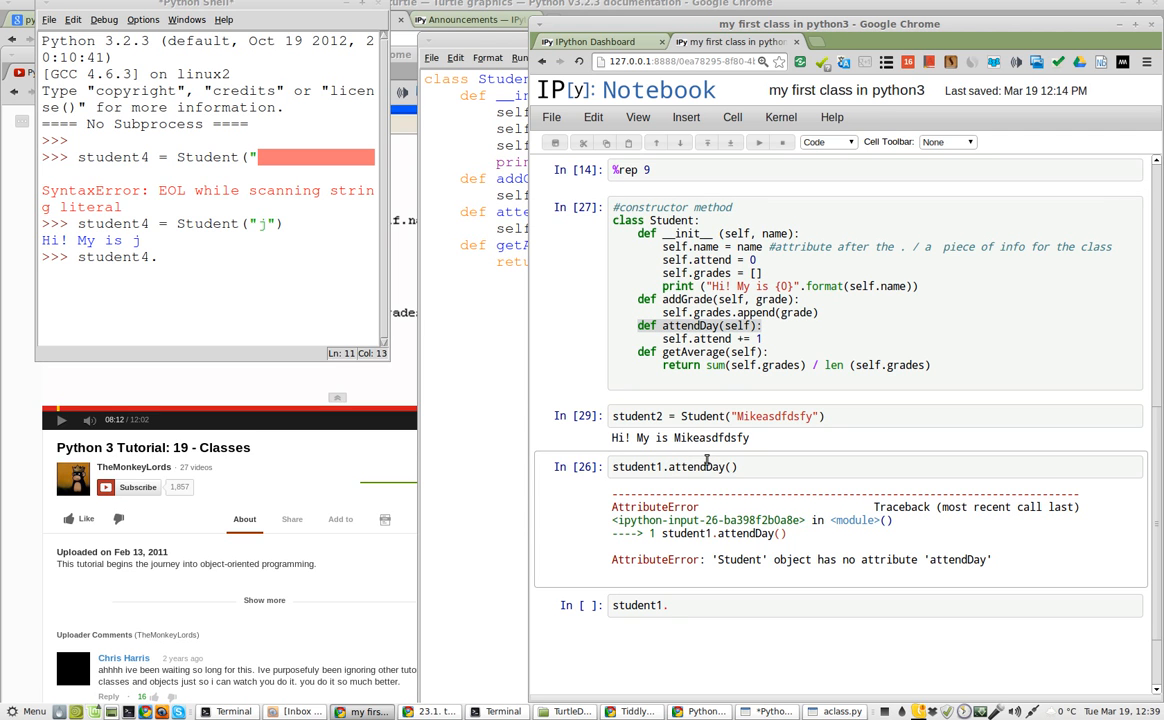
{"action": "key", "text": "BackSpace"}
{"action": "key", "text": "BackSpace"}
{"action": "key", "text": "BackSpace"}
{"action": "key", "text": "BackSpace"}
{"action": "key", "text": "BackSpace"}
{"action": "key", "text": "BackSpace"}
{"action": "key", "text": "BackSpace"}
{"action": "key", "text": "BackSpace"}
{"action": "key", "text": "BackSpace"}
{"action": "key", "text": "BackSpace"}
{"action": "key", "text": "Tab"}
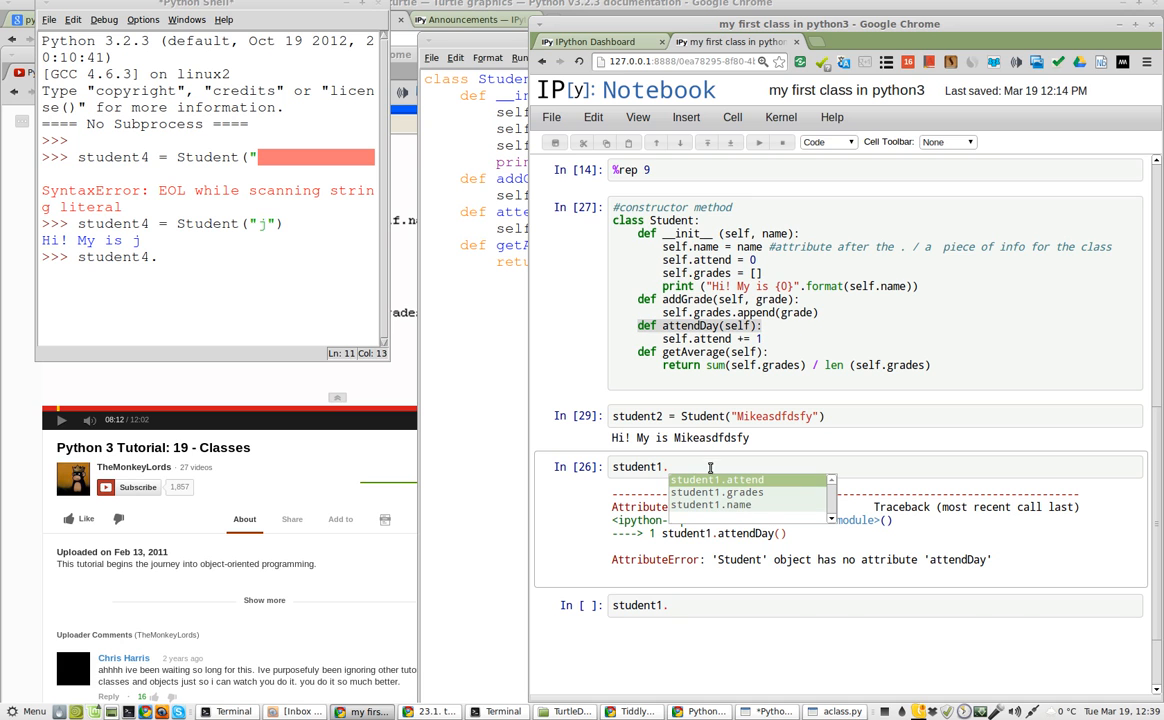
{"action": "left_click", "coordinate": [705, 466]}
{"action": "type", "text": "att"}
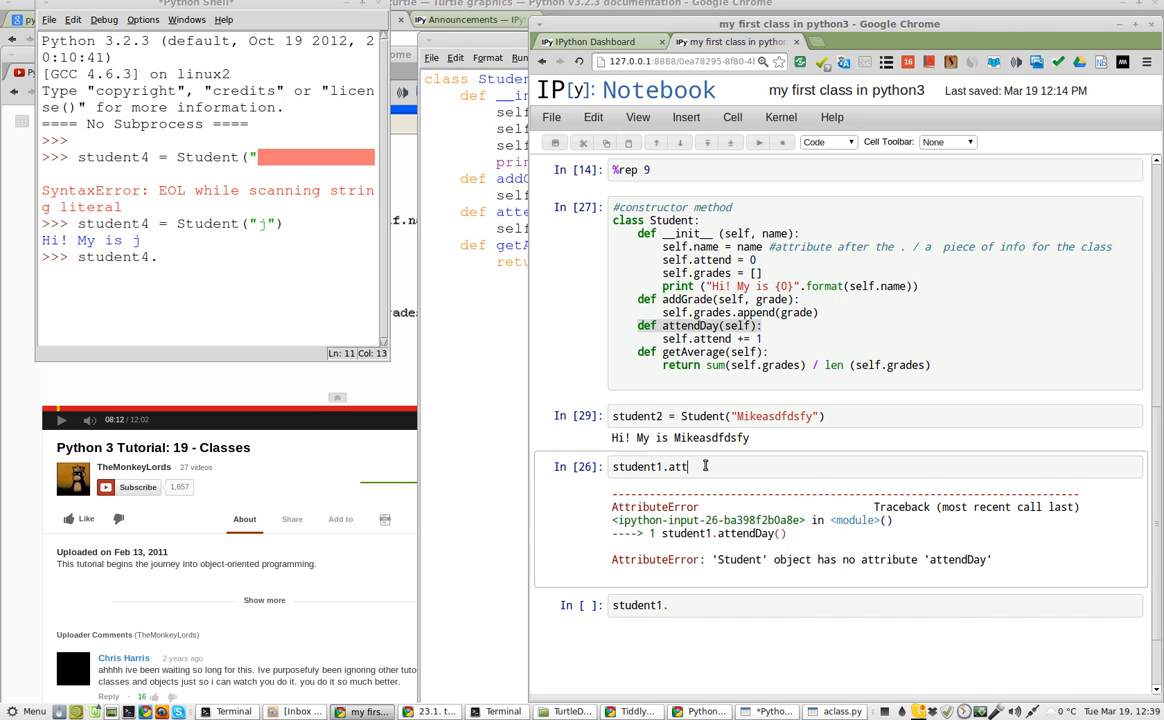
{"action": "type", "text": "ed"}
{"action": "key", "text": "BackSpace"}
{"action": "key", "text": "BackSpace"}
{"action": "key", "text": "BackSpace"}
{"action": "key", "text": "BackSpace"}
{"action": "type", "text": "ttendD"}
{"action": "type", "text": "ay"}
{"action": "key", "text": "shift+Return"}
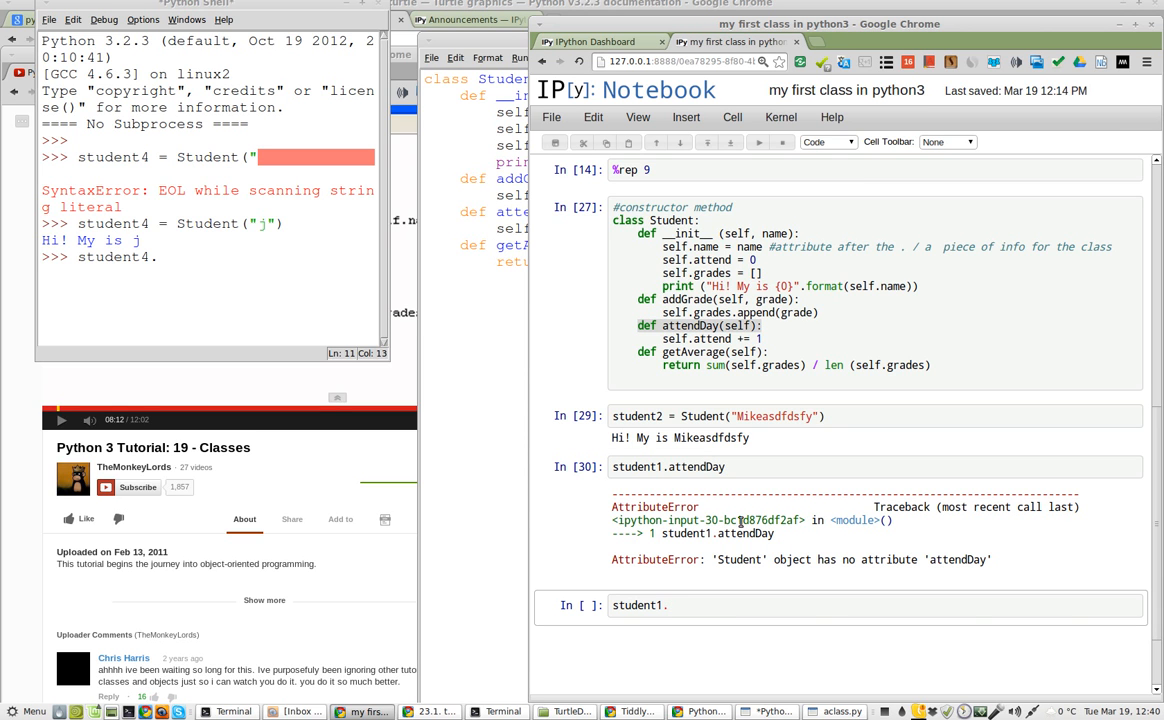
Run student1.attendDay() with parentheses, still raising the AttributeError
{"action": "left_click", "coordinate": [745, 467]}
{"action": "type", "text": "()"}
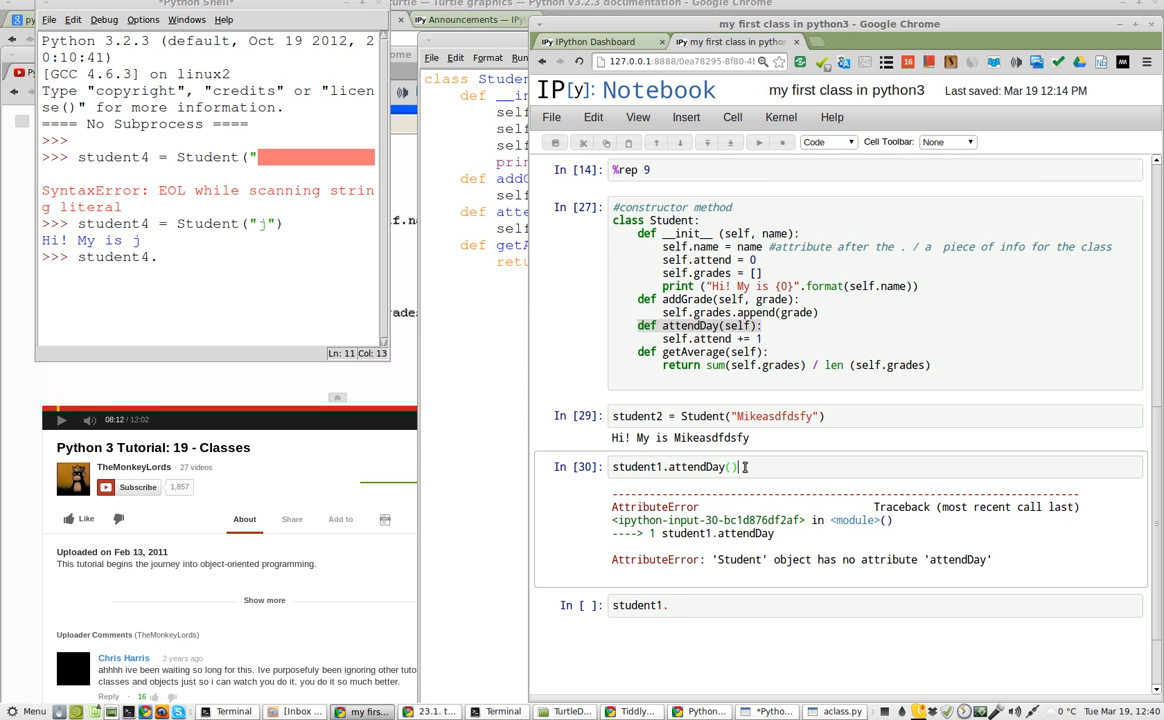
{"action": "key", "text": "shift+Return"}
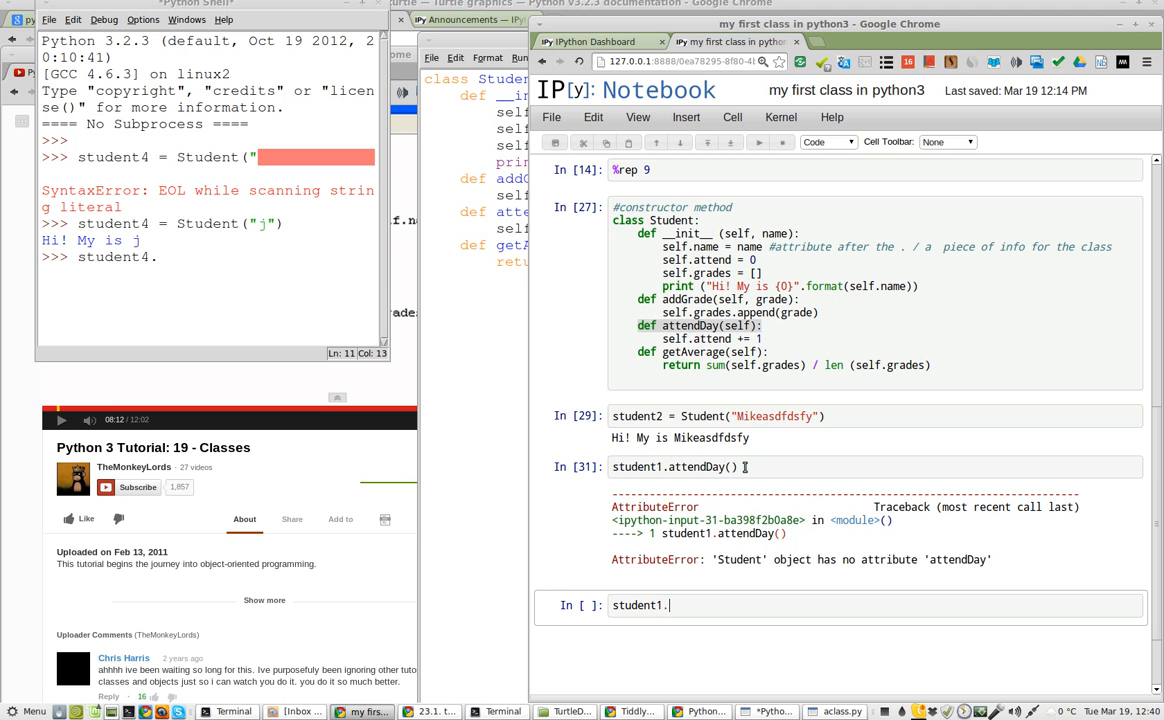
{"action": "type", "text": "s"}
Evaluate student1.attend in a new cell, which returns 3
{"action": "key", "text": "BackSpace"}
{"action": "type", "text": "attend"}
{"action": "key", "text": "shift+Return"}
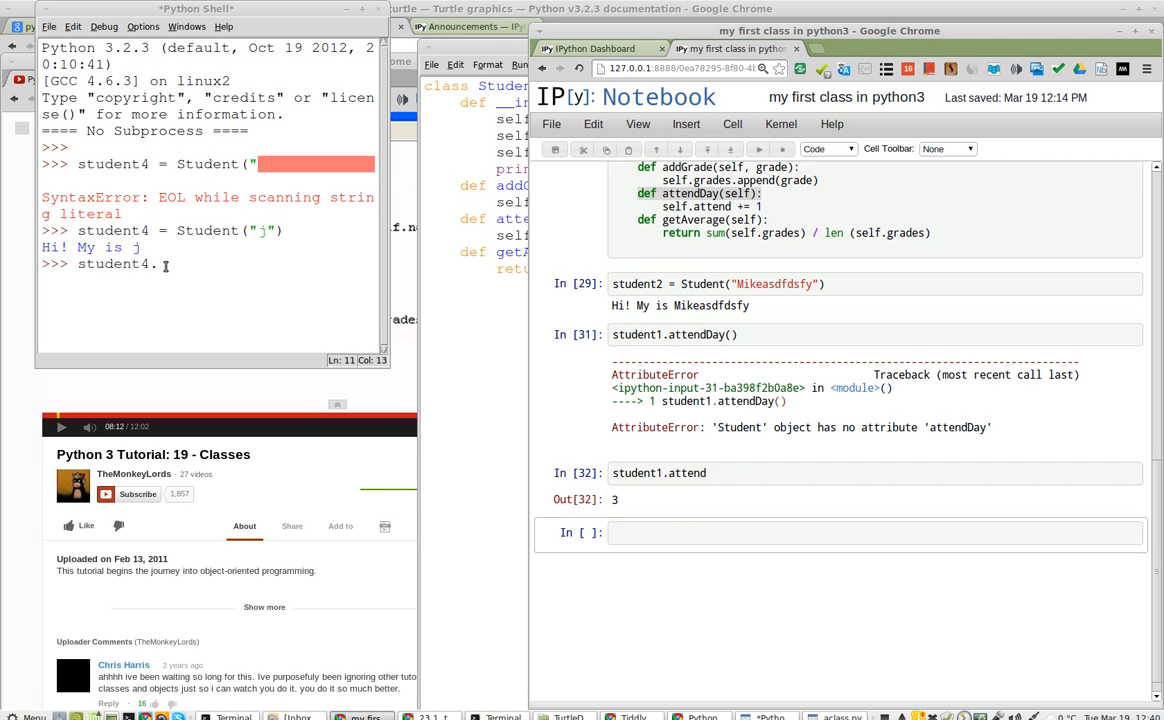
{"action": "left_click_drag", "start_coordinate": [214, 10], "coordinate": [233, 41]}
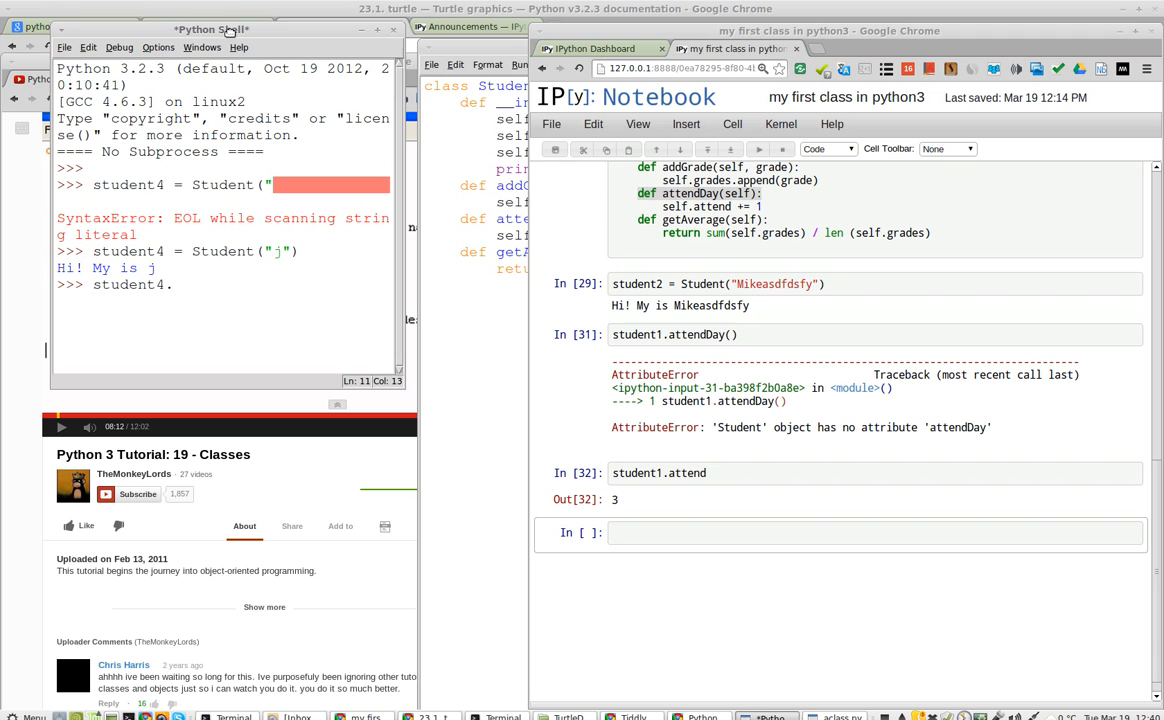
{"action": "left_click", "coordinate": [434, 45]}
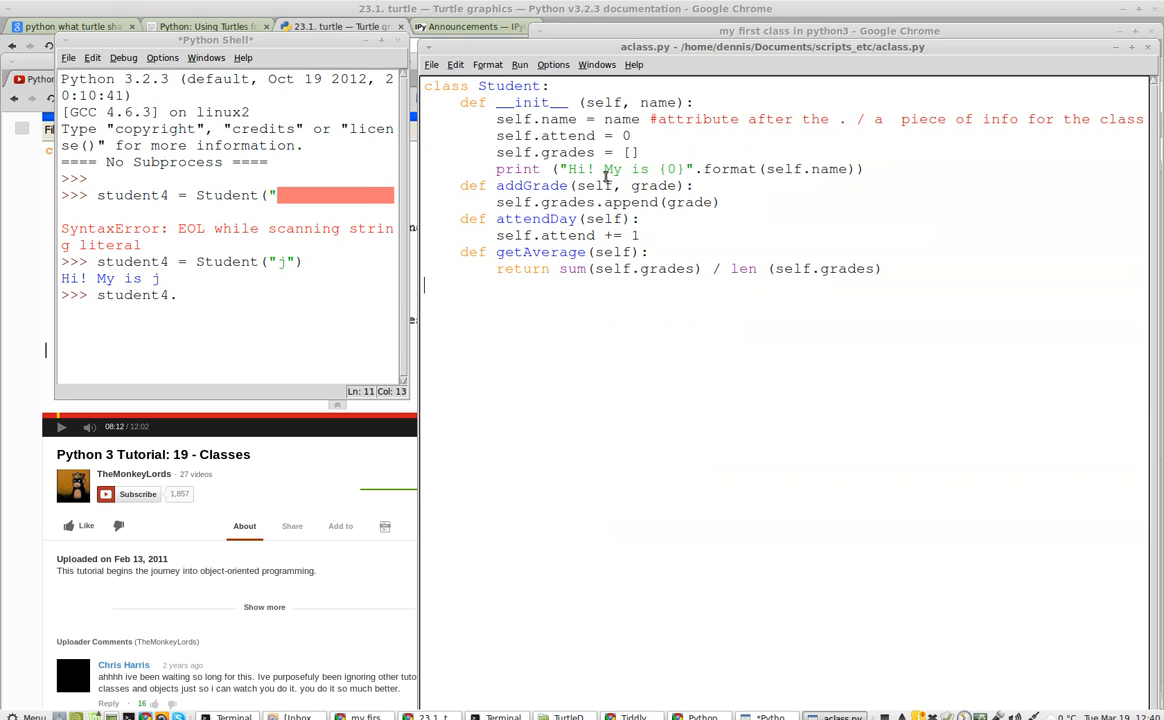
{"action": "left_click", "coordinate": [289, 44]}
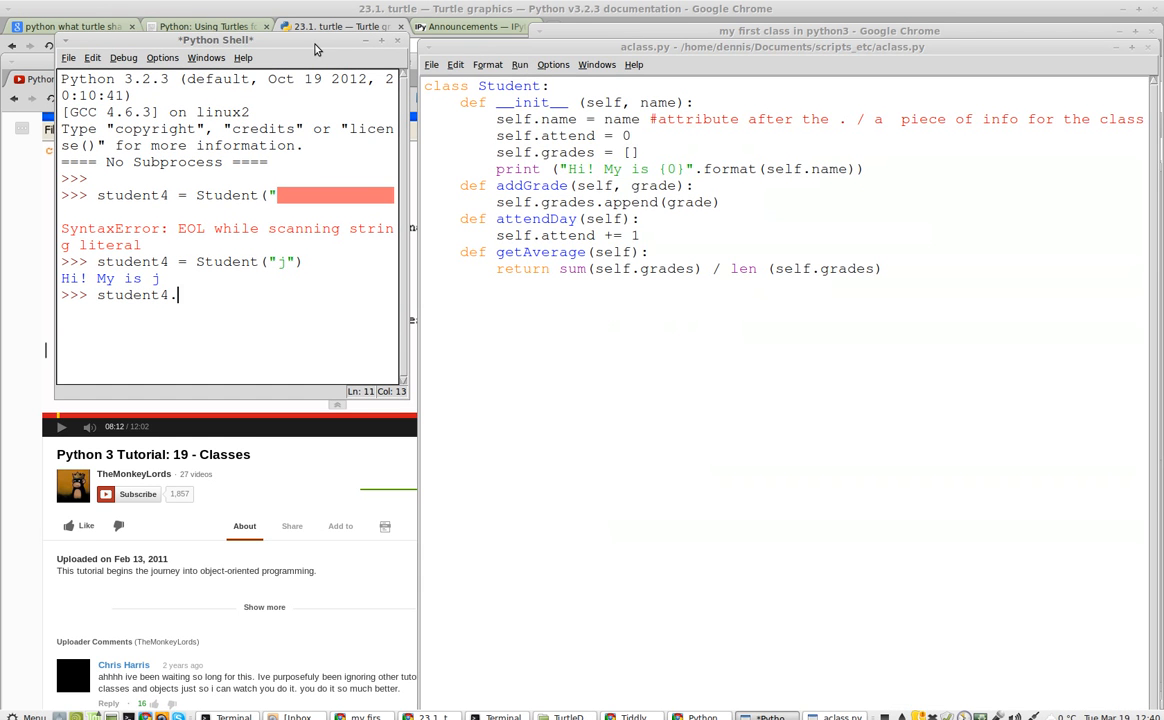
{"action": "key", "text": "alt+Tab"}
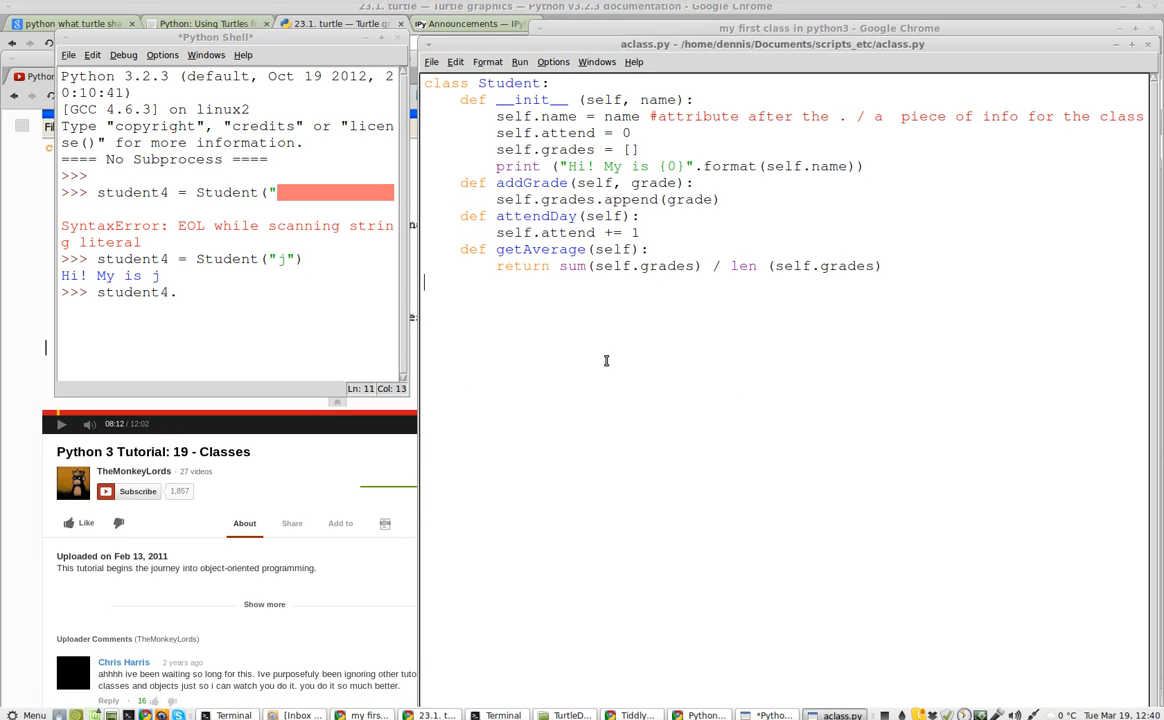
{"action": "key", "text": "alt+Tab"}
{"action": "key", "text": "alt+Tab"}
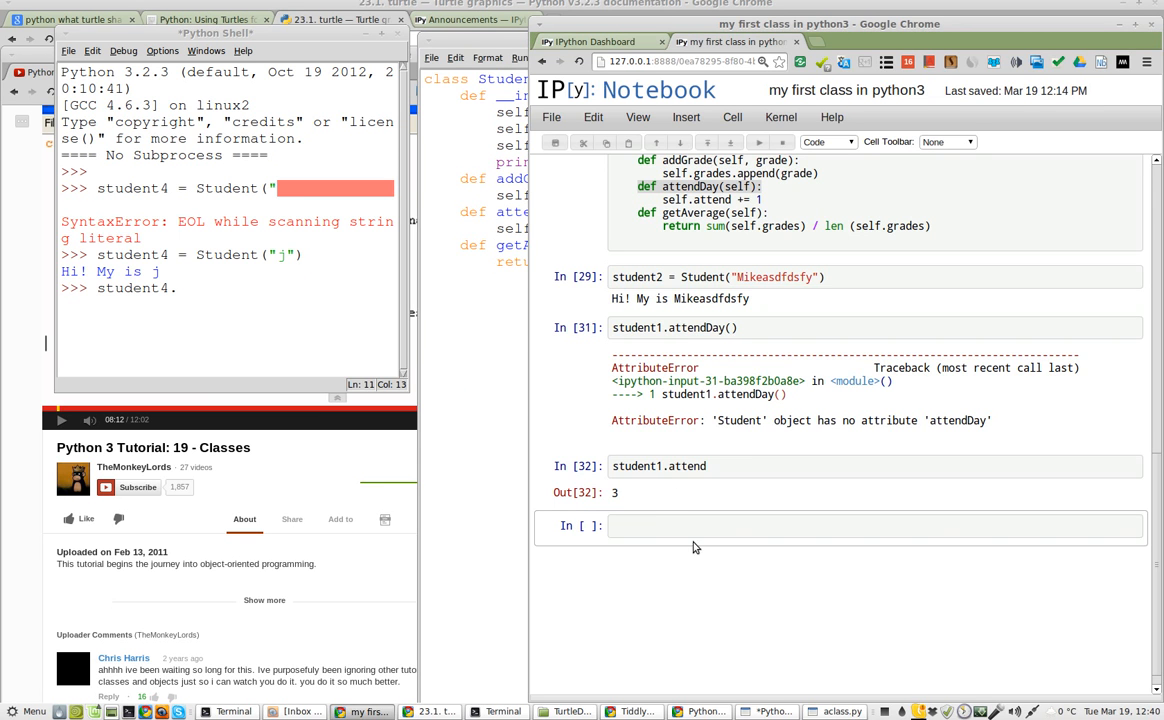
In the IDLE shell, edit the input to student4. and list its attributes, including attendDay
{"action": "left_click", "coordinate": [216, 303]}
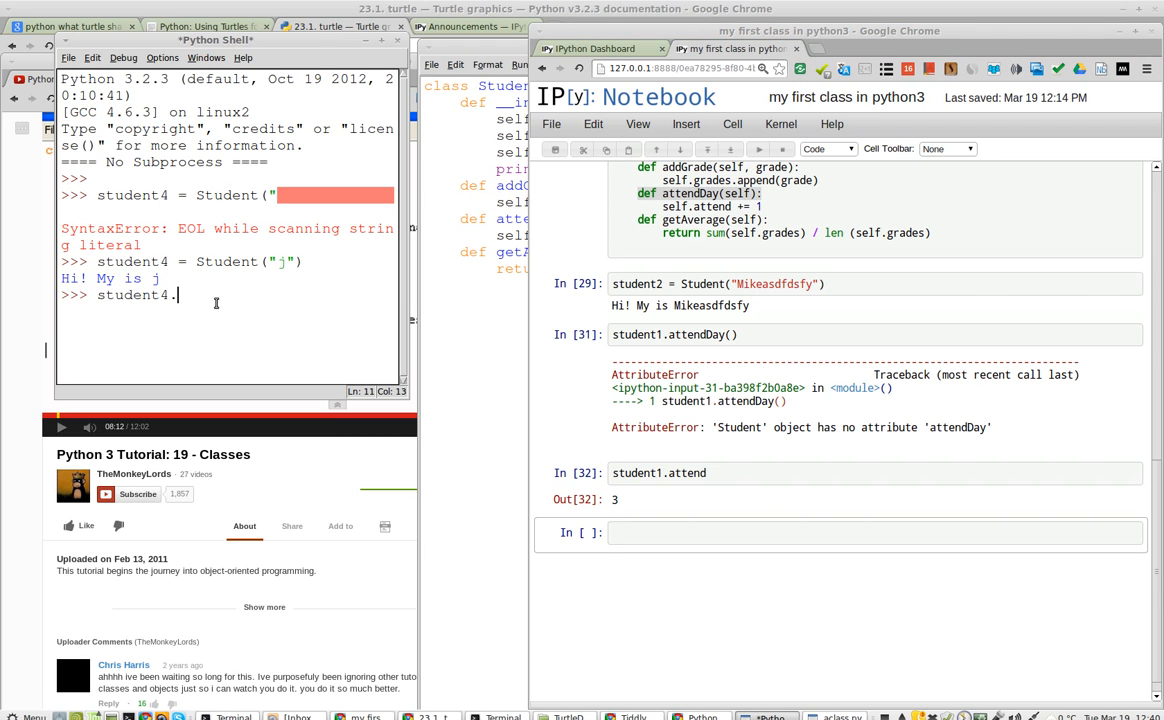
{"action": "key", "text": "Left"}
{"action": "key", "text": "BackSpace"}
{"action": "type", "text": "1"}
{"action": "key", "text": "Right"}
{"action": "key", "text": "Tab"}
{"action": "key", "text": "BackSpace"}
{"action": "key", "text": "BackSpace"}
{"action": "key", "text": "BackSpace"}
{"action": "type", "text": "4"}
{"action": "type", "text": "."}
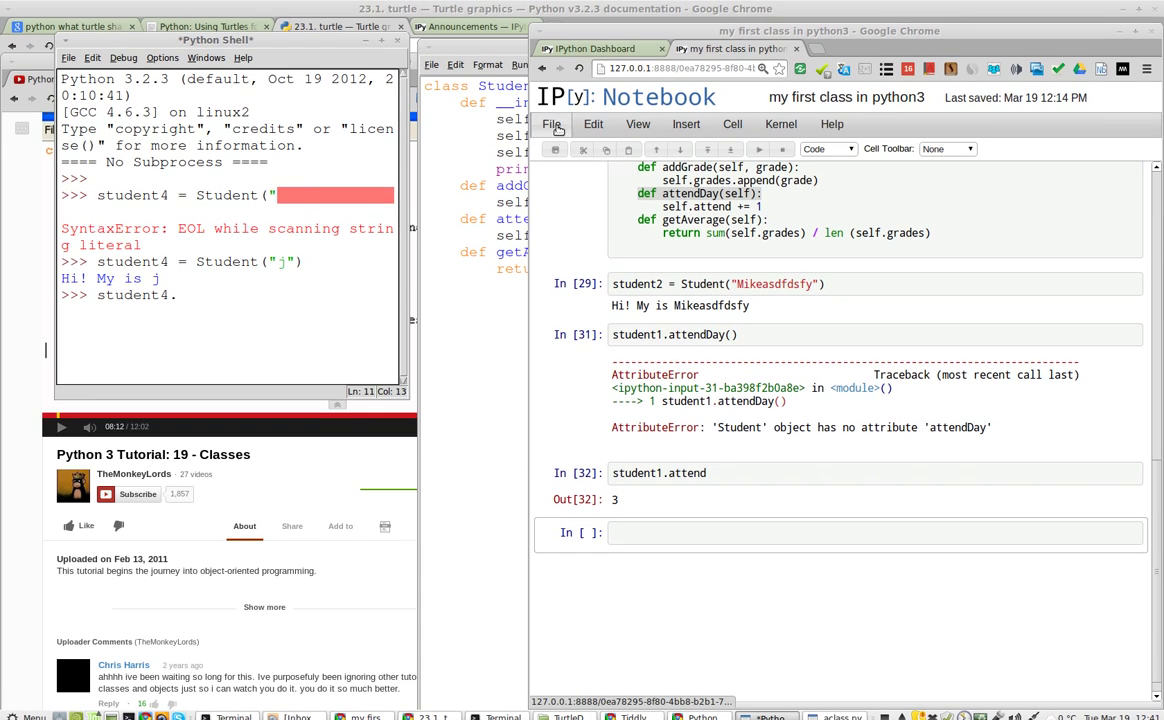
Save the notebook via File > Save, updating its last-saved time to 12:41
{"action": "left_click", "coordinate": [557, 130]}
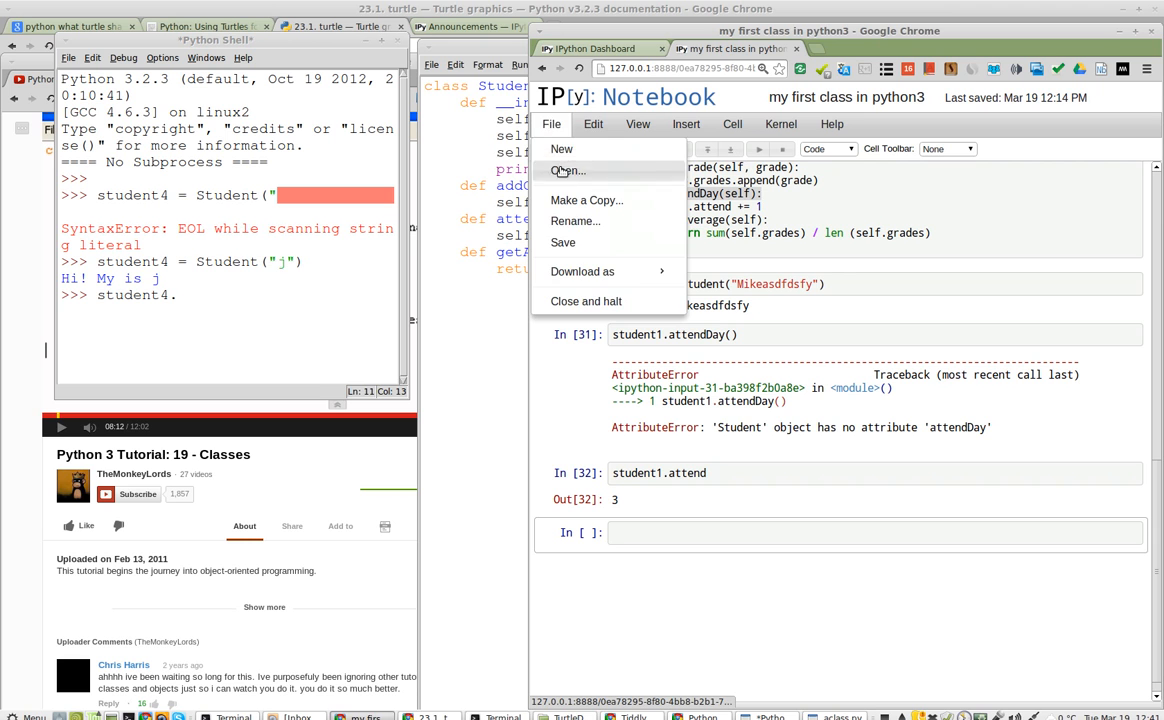
{"action": "left_click", "coordinate": [565, 242]}
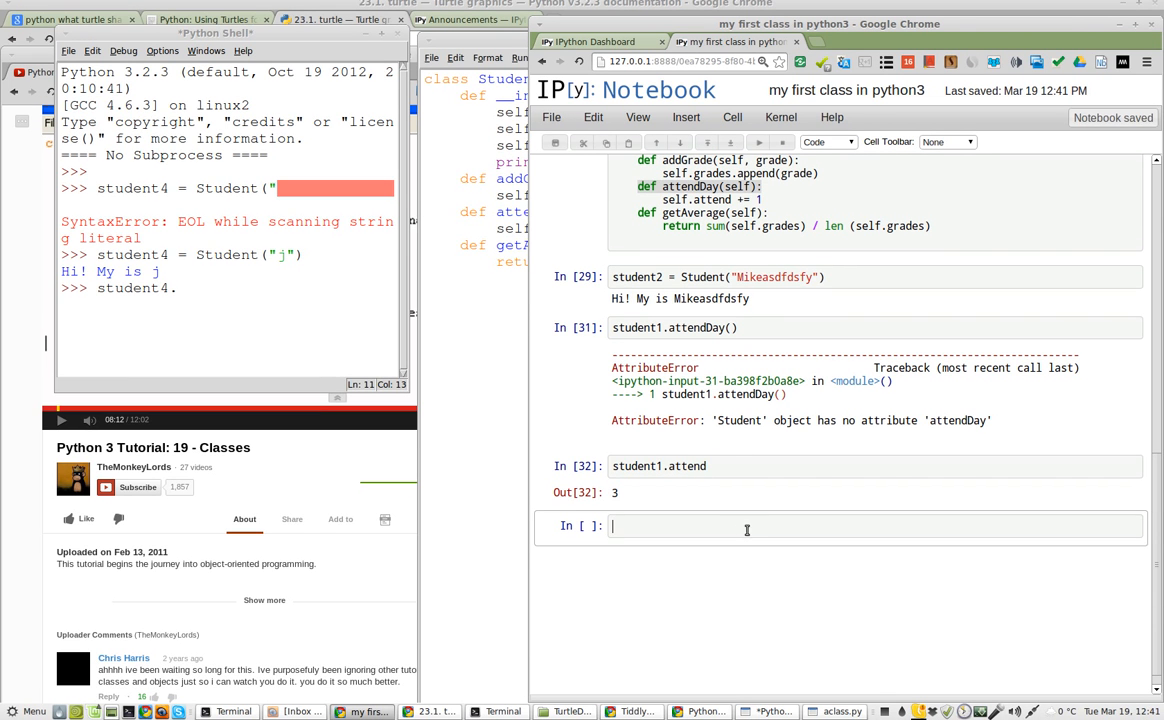
{"action": "left_click", "coordinate": [731, 470]}
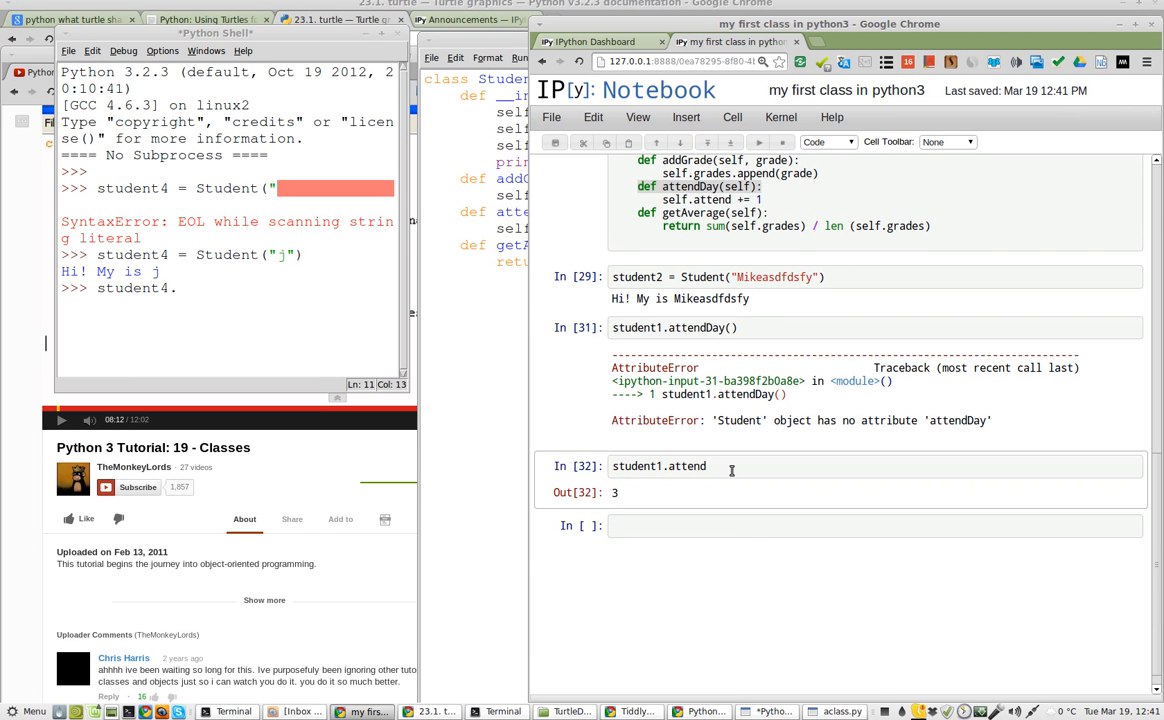
Trim the cell to student1. and show completions offering attend, grades and name but no attendDay
{"action": "key", "text": "BackSpace"}
{"action": "key", "text": "BackSpace"}
{"action": "key", "text": "BackSpace"}
{"action": "key", "text": "BackSpace"}
{"action": "key", "text": "BackSpace"}
{"action": "key", "text": "BackSpace"}
{"action": "type", "text": "attend"}
{"action": "key", "text": "BackSpace"}
{"action": "key", "text": "BackSpace"}
{"action": "key", "text": "BackSpace"}
{"action": "key", "text": "BackSpace"}
{"action": "key", "text": "BackSpace"}
{"action": "key", "text": "BackSpace"}
{"action": "key", "text": "Tab"}
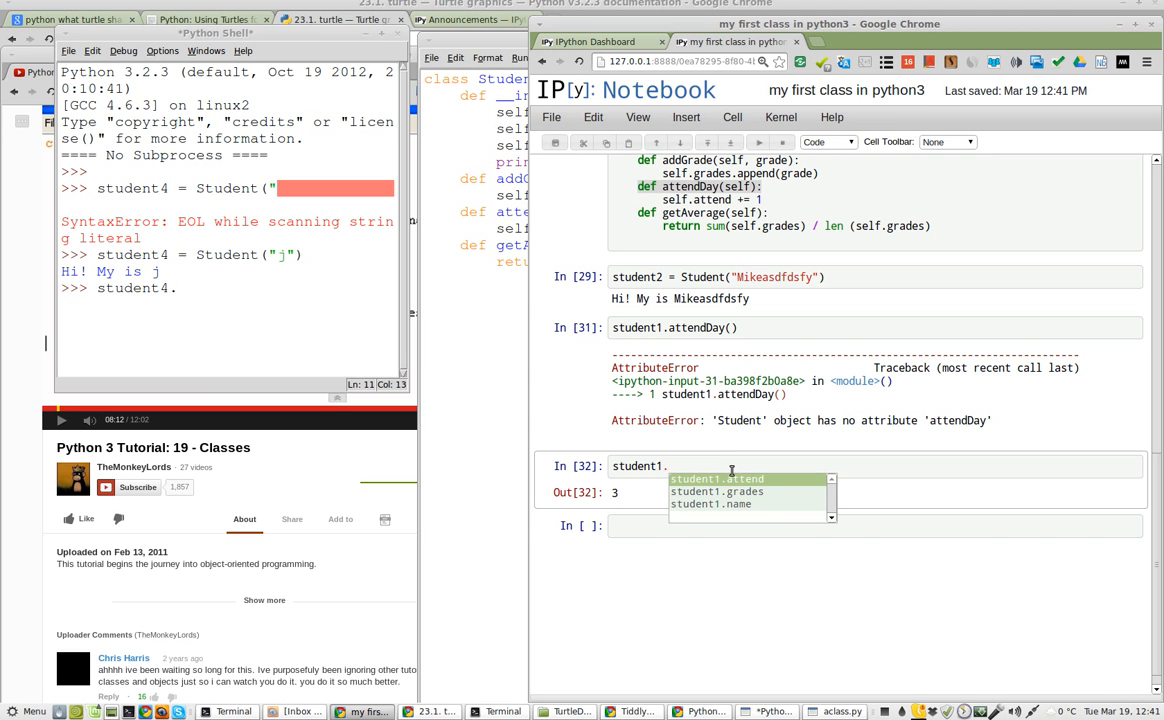